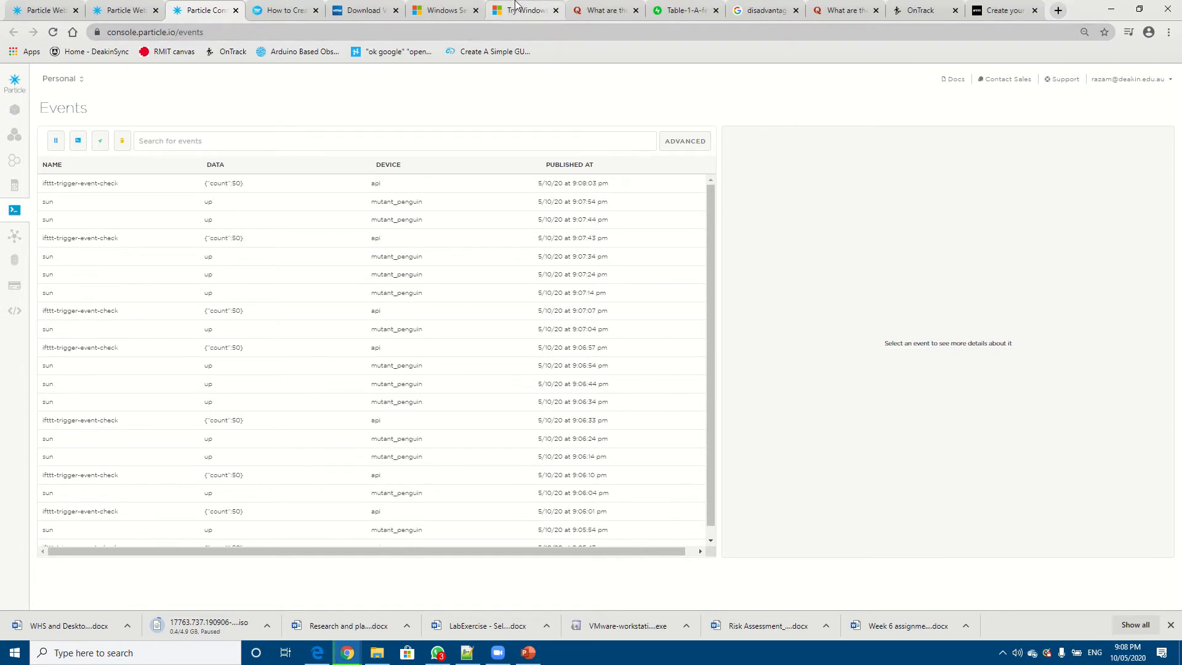
mouse_move(492, 21)
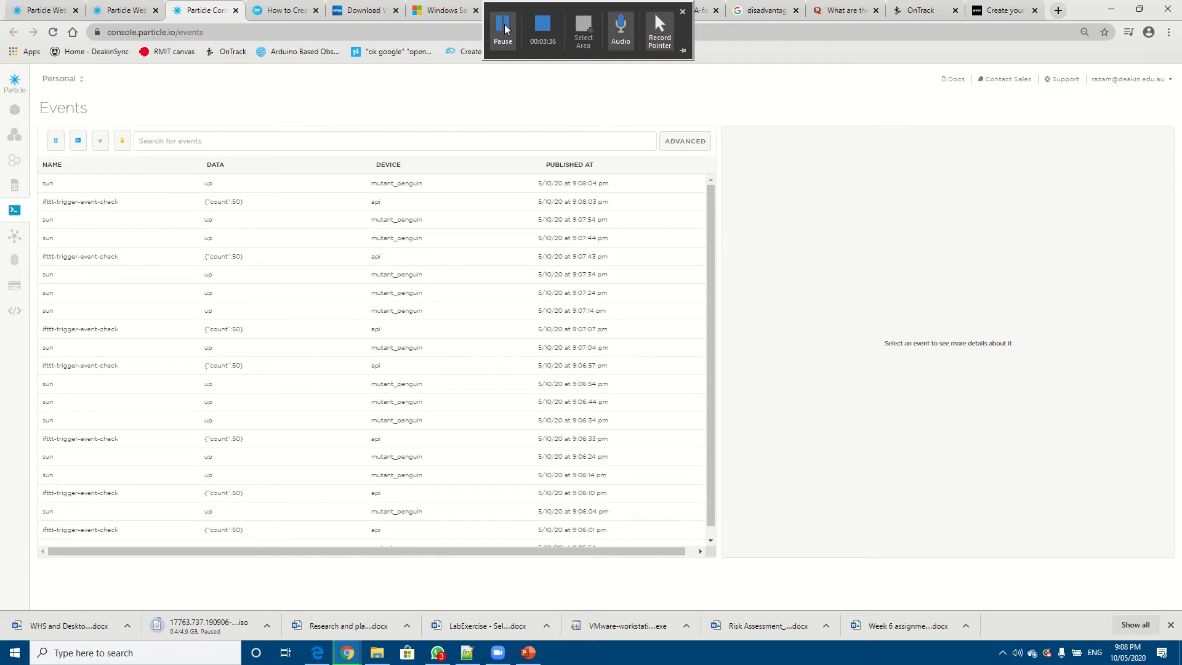
click(505, 29)
click(497, 35)
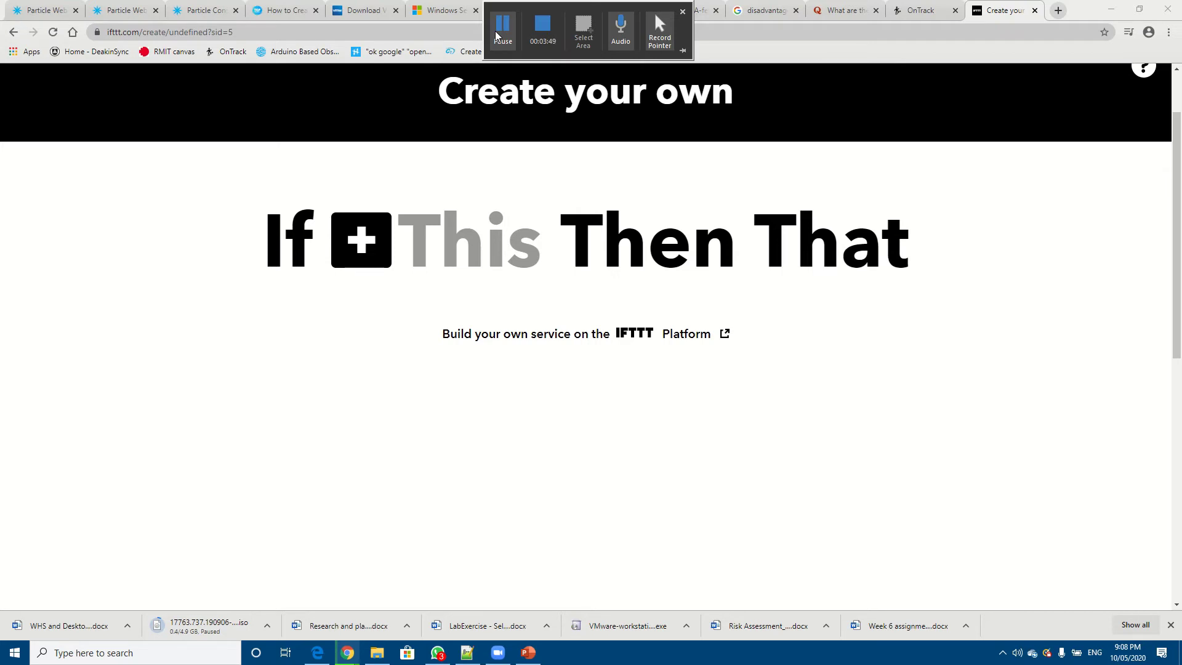
Add Particle as the applet's trigger service and choose the New event published trigger.
click(363, 244)
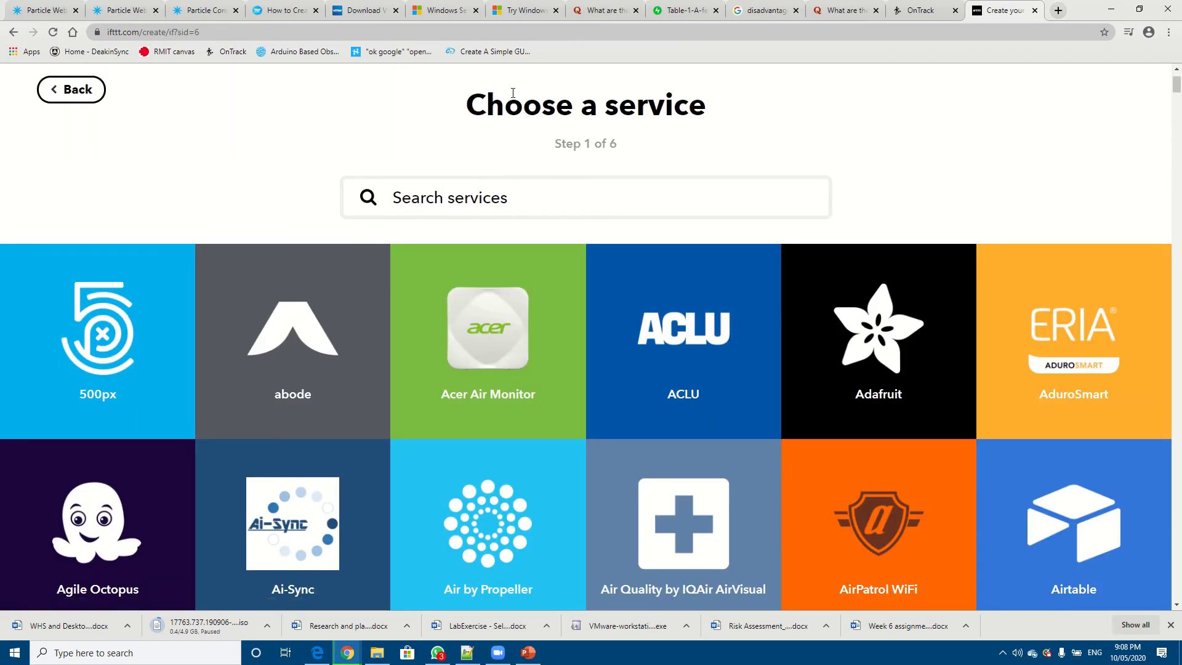
mouse_move(502, 37)
text(partic)
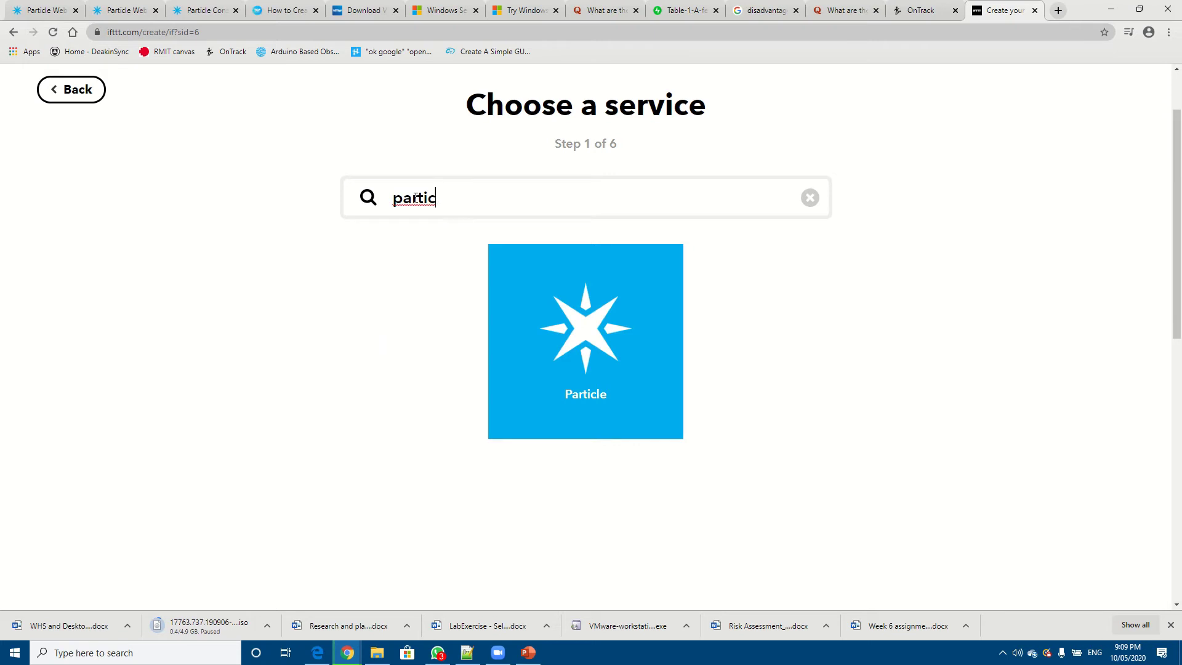
click(548, 290)
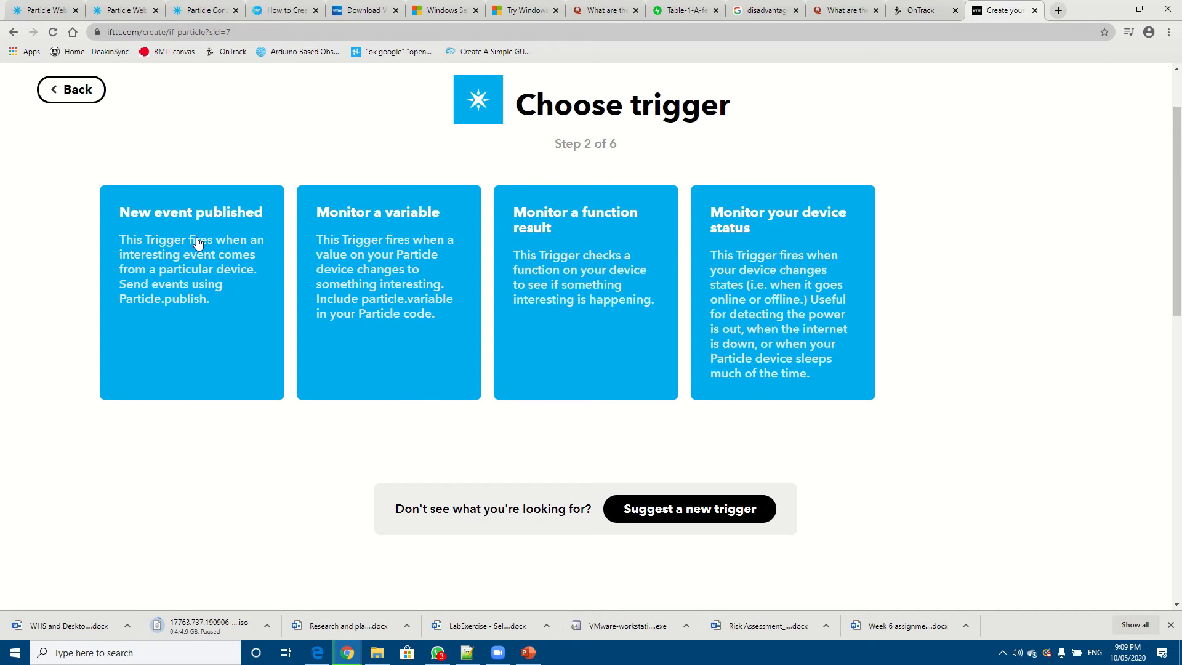
click(197, 243)
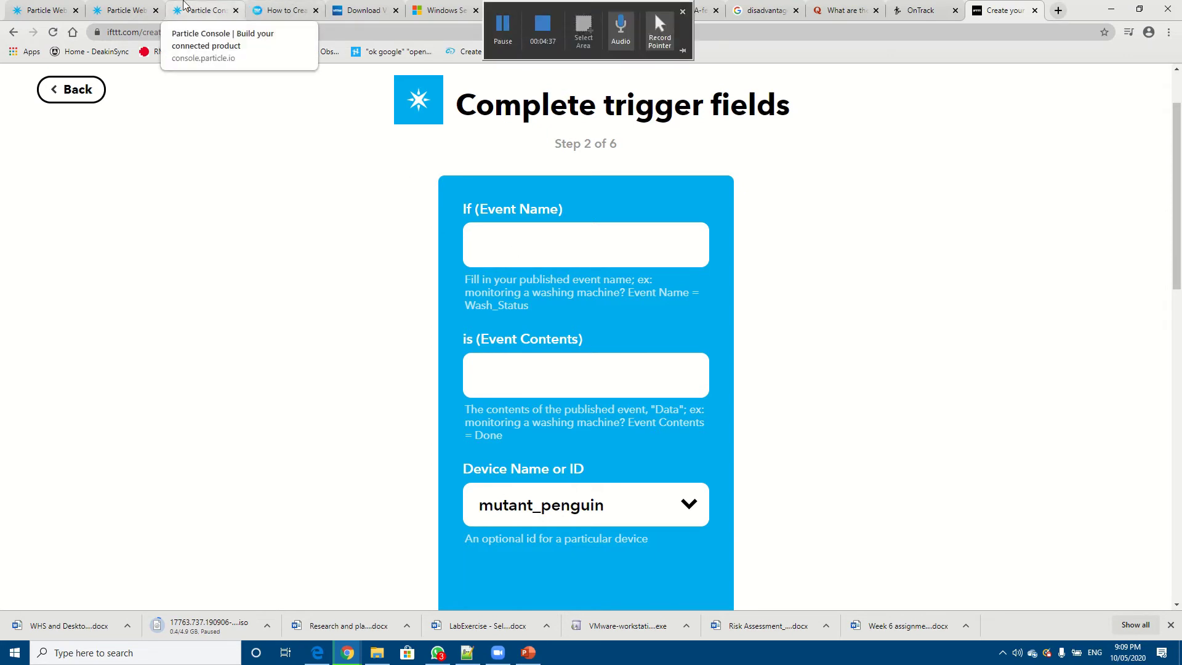
Check the event published in the Particle Console, then create the trigger with Event Name sun and Event Contents up.
click(183, 5)
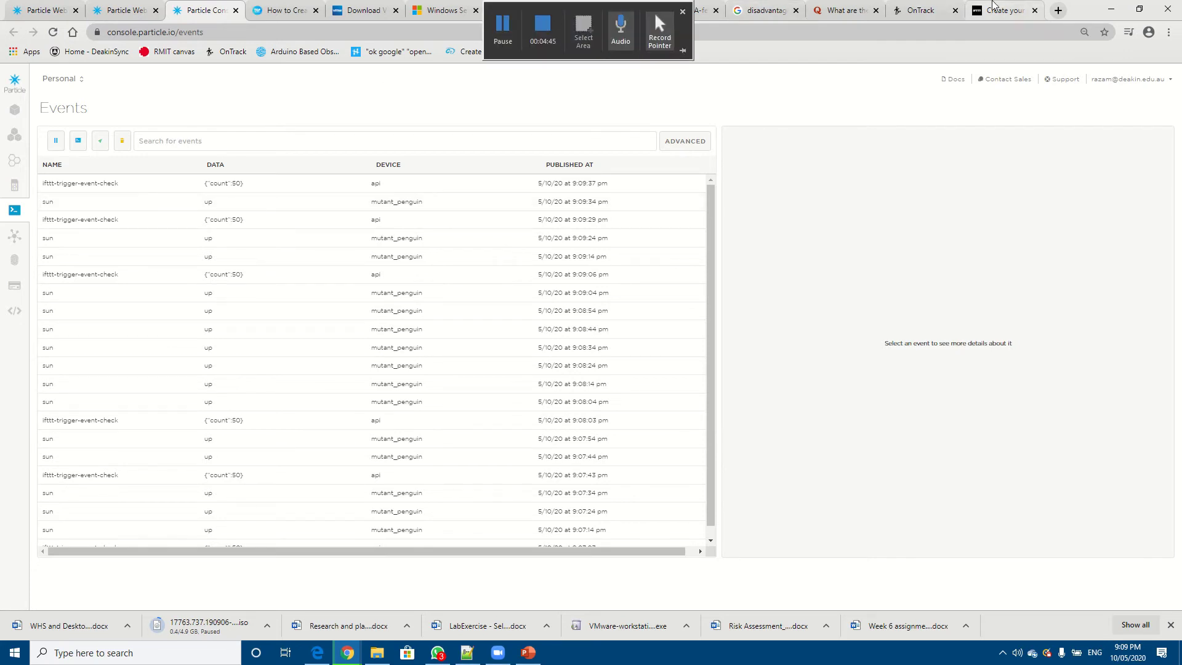
click(993, 8)
click(550, 252)
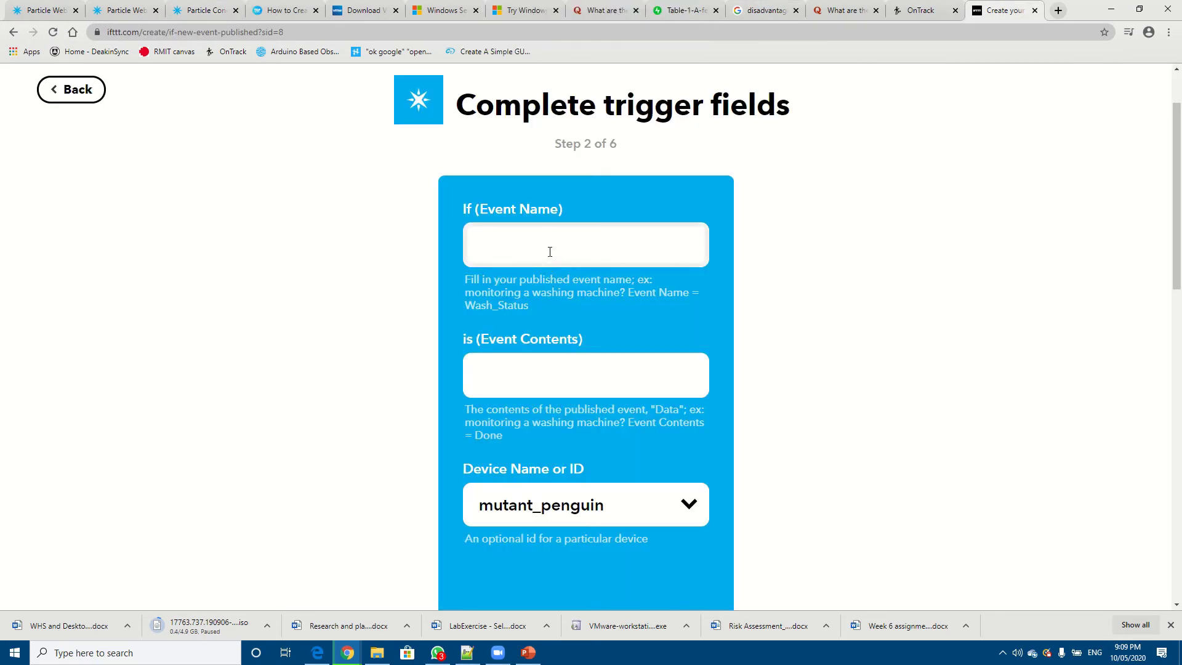
text(sun)
key(Tab)
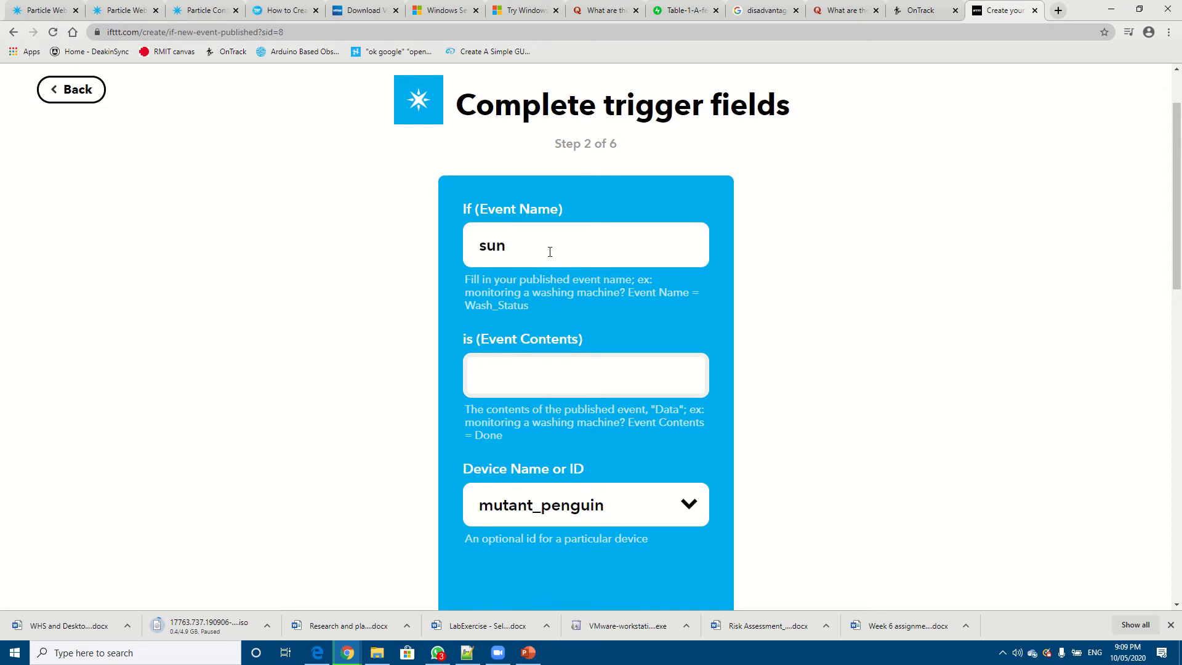
text(u)
text(p)
scroll(550, 252, down, 2)
click(553, 561)
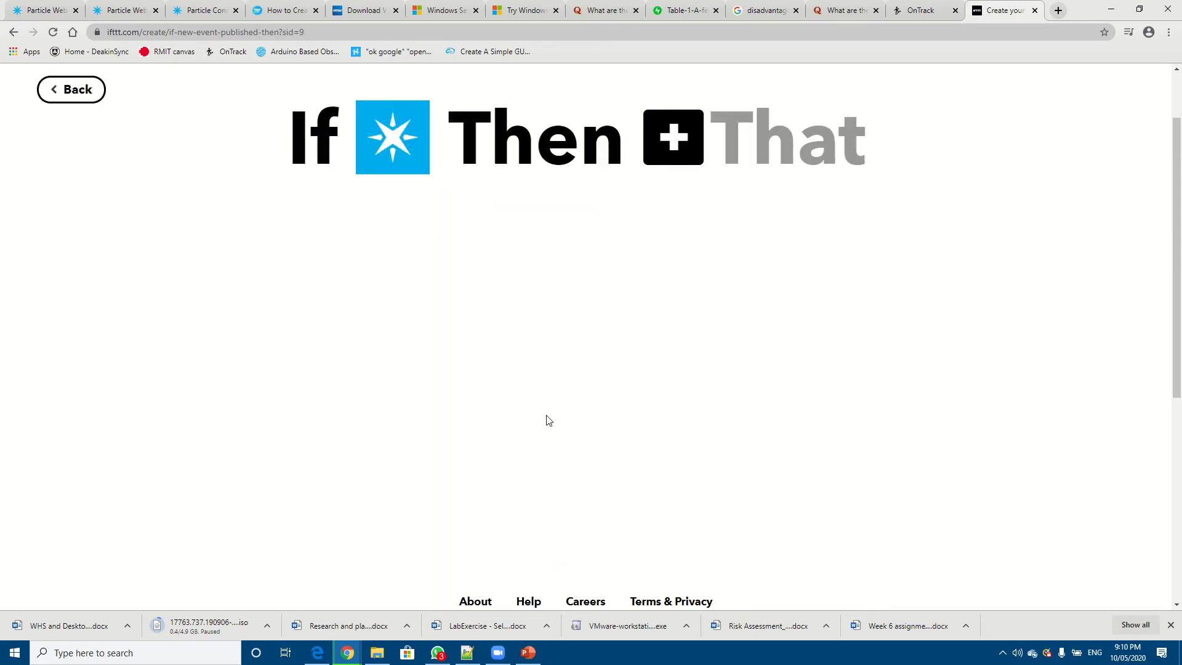
Search the action services for "notif" and choose Notifications as the applet's Then That service.
scroll(549, 421, down, 1)
scroll(547, 417, up, 1)
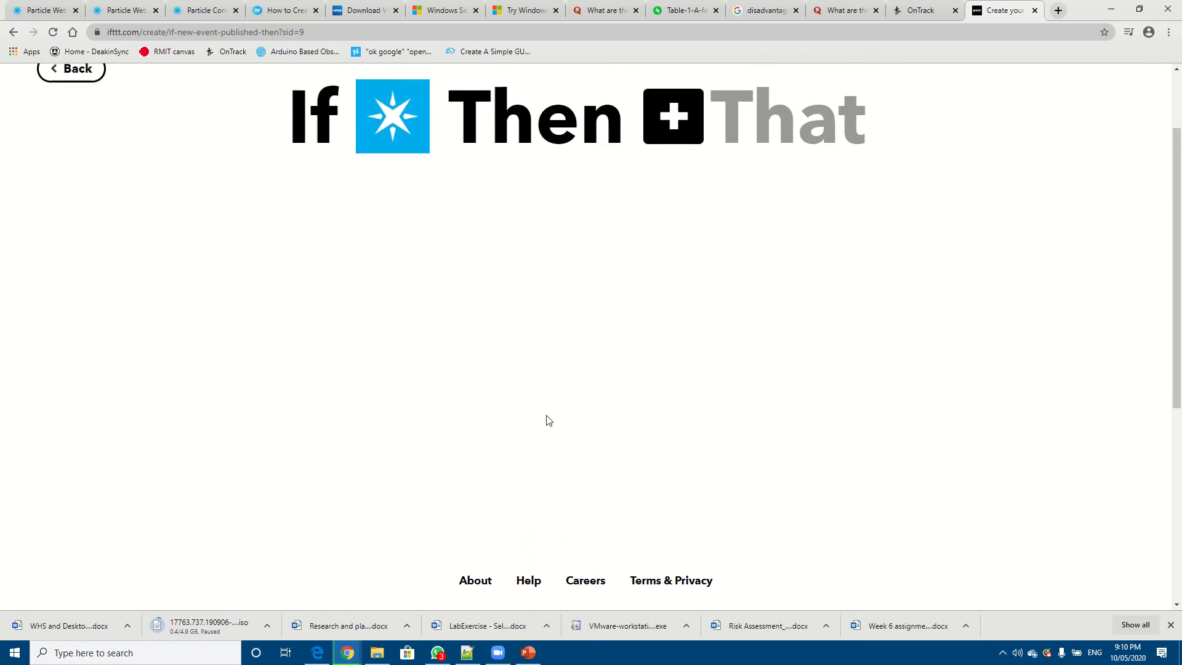
scroll(584, 331, up, 1)
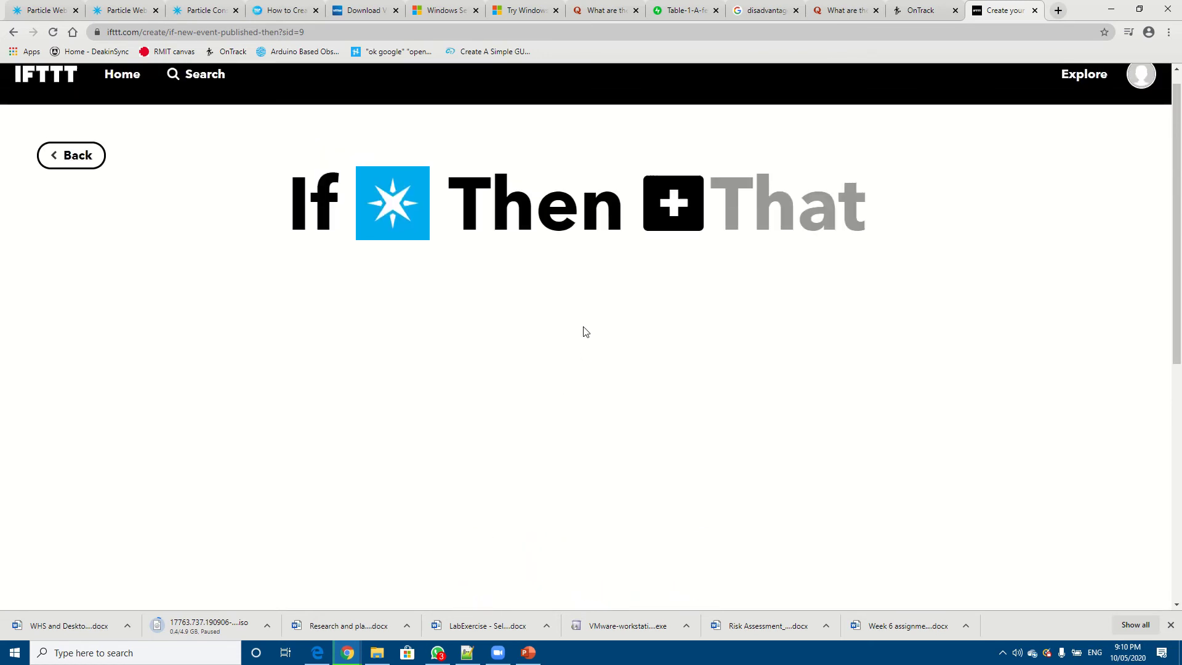
click(672, 216)
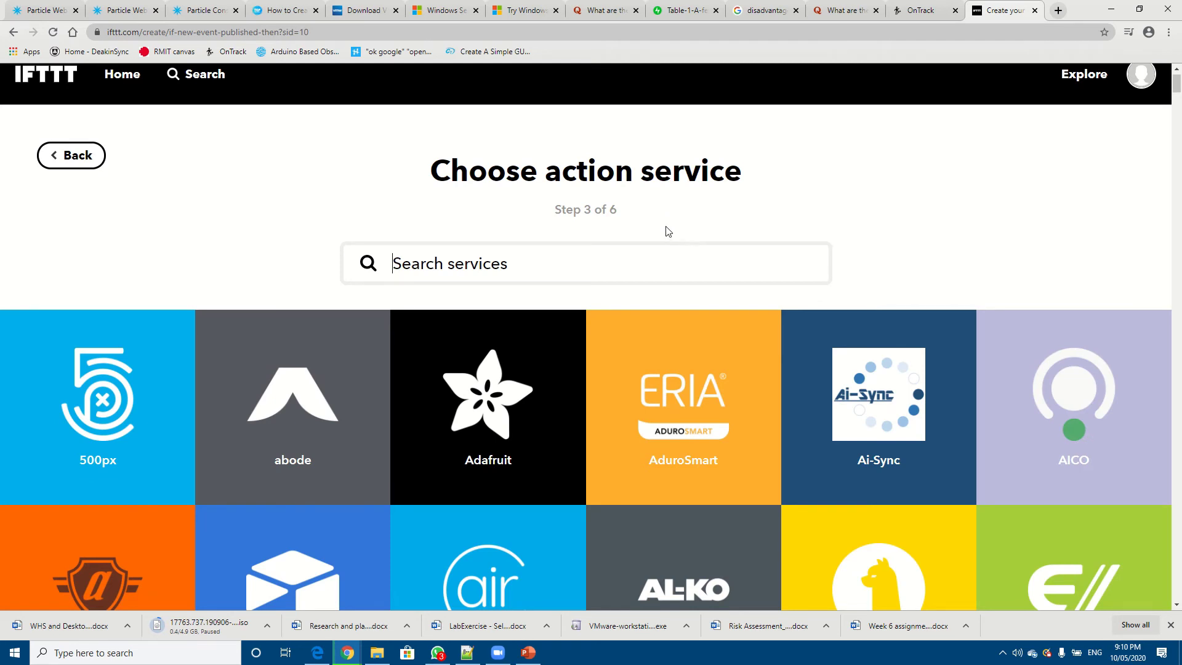
click(601, 265)
text(notif)
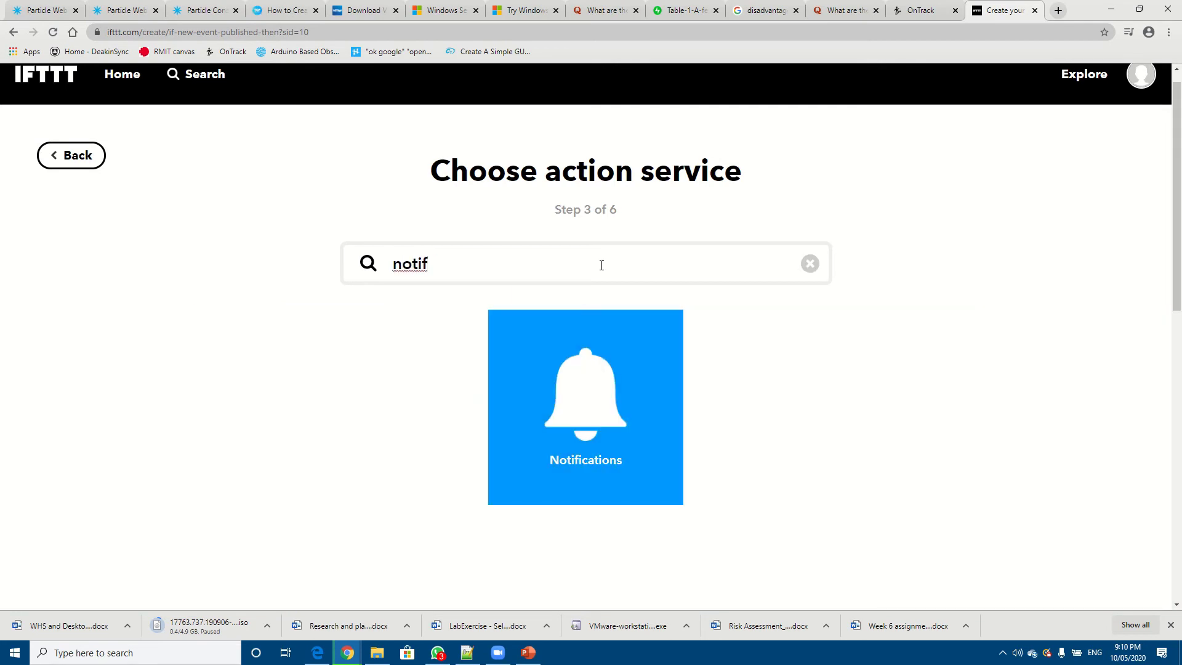
click(565, 364)
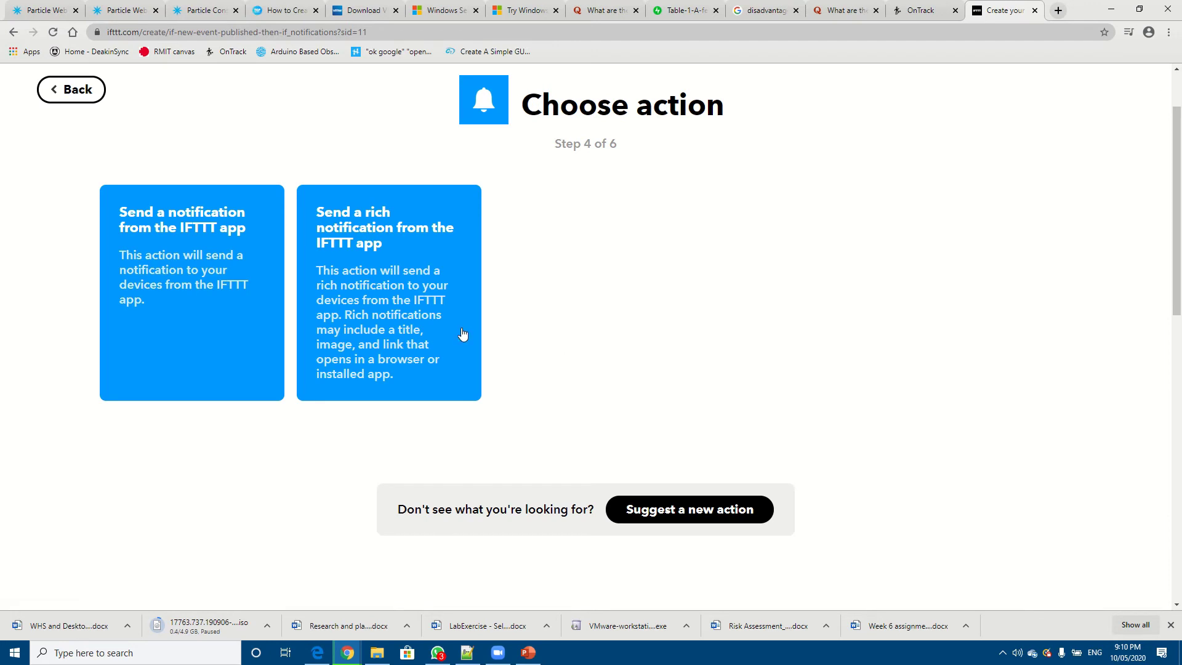
Choose the Send a notification from the IFTTT app action and append "sun is detected" to its message.
click(223, 333)
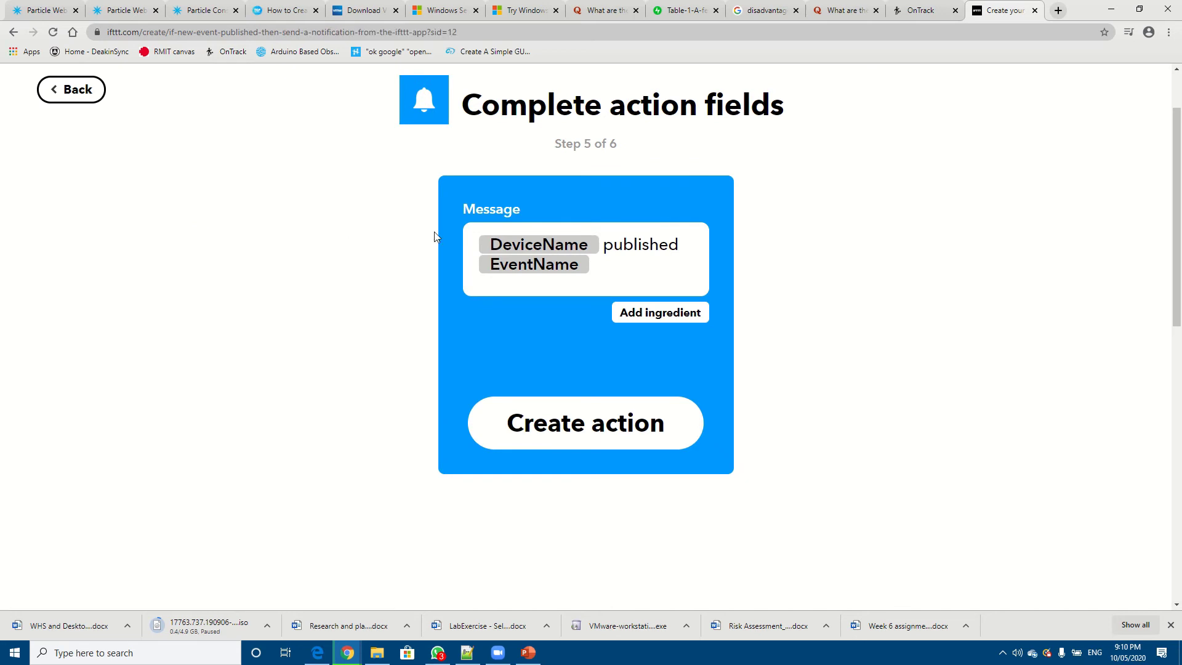
click(622, 269)
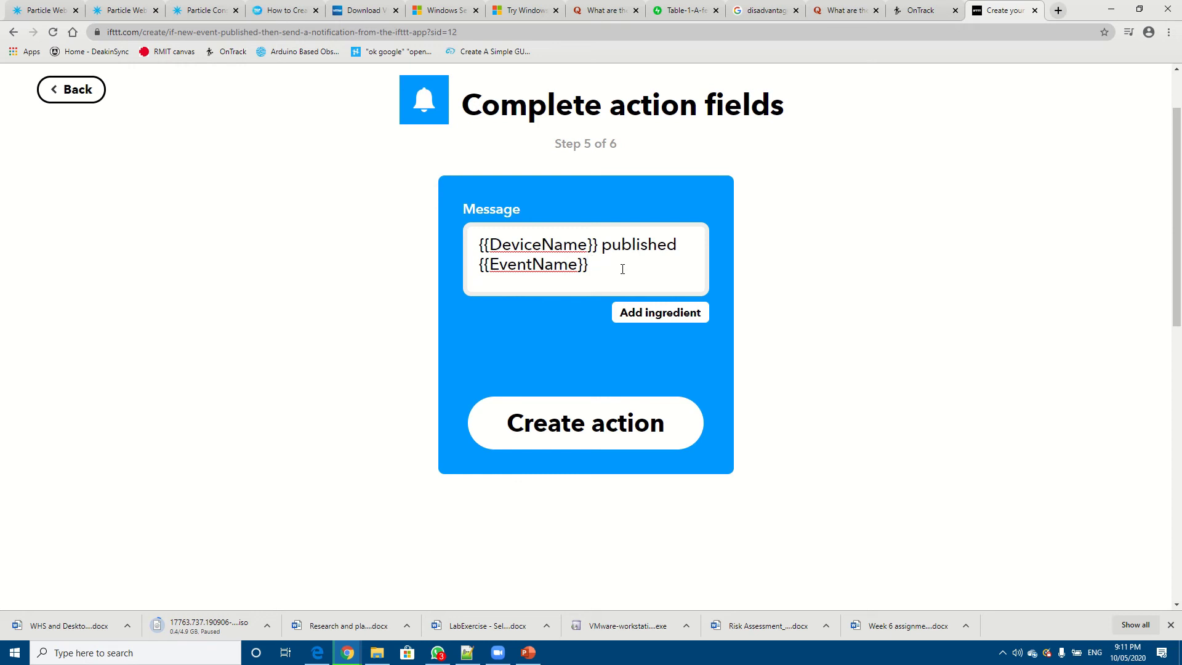
text(sun is detected)
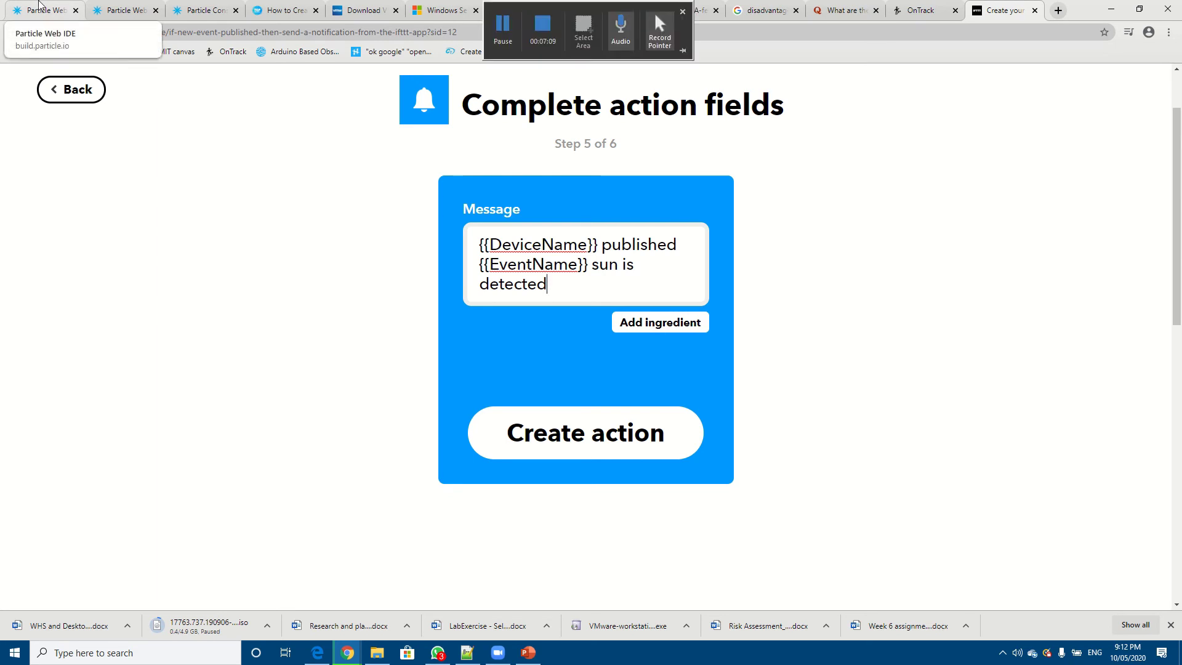
Review the ifttt.ino code in the Particle Web IDE and the events in the Particle Console, and return to the IFTTT action fields.
click(39, 6)
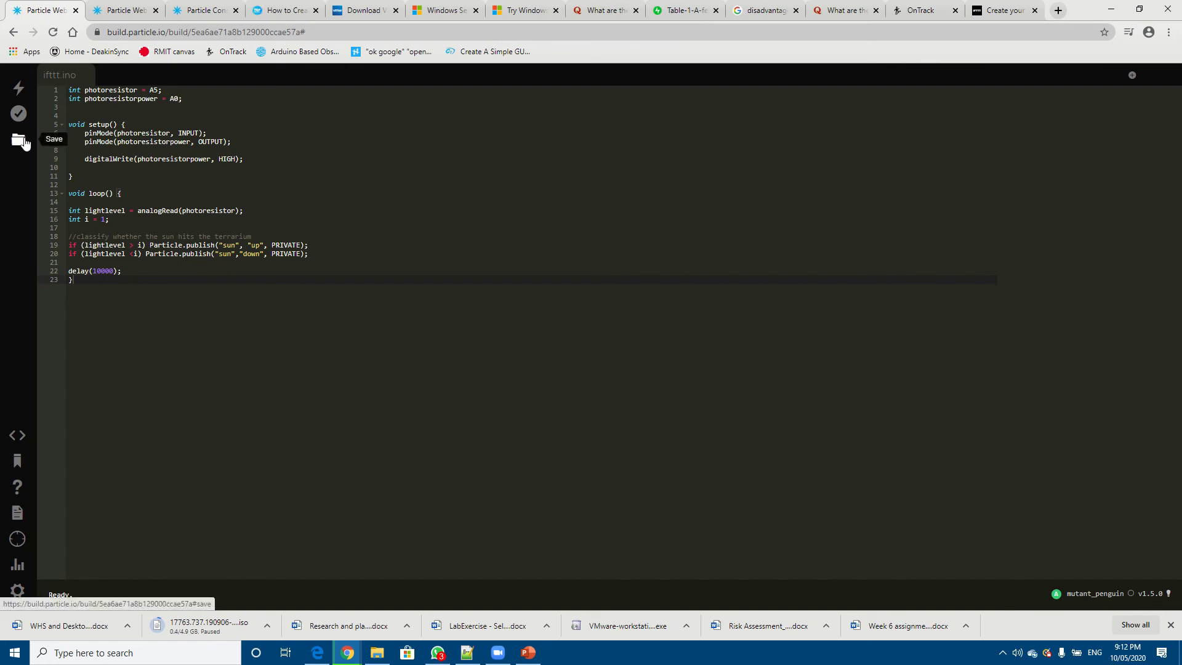
click(188, 11)
click(66, 4)
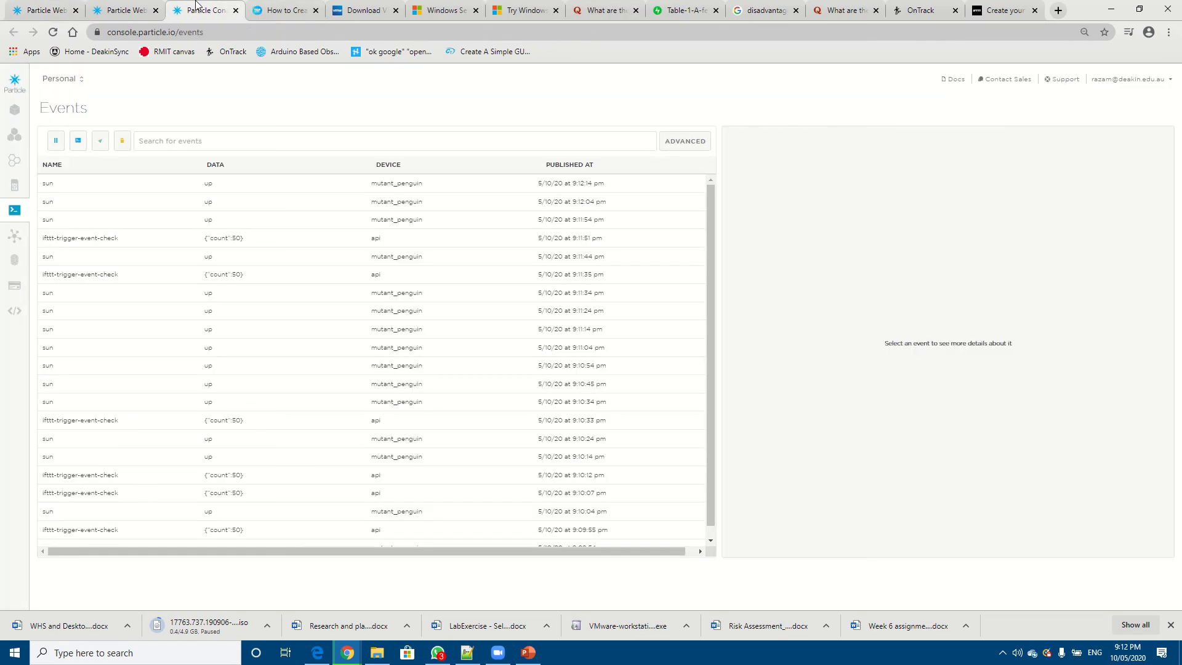
click(200, 10)
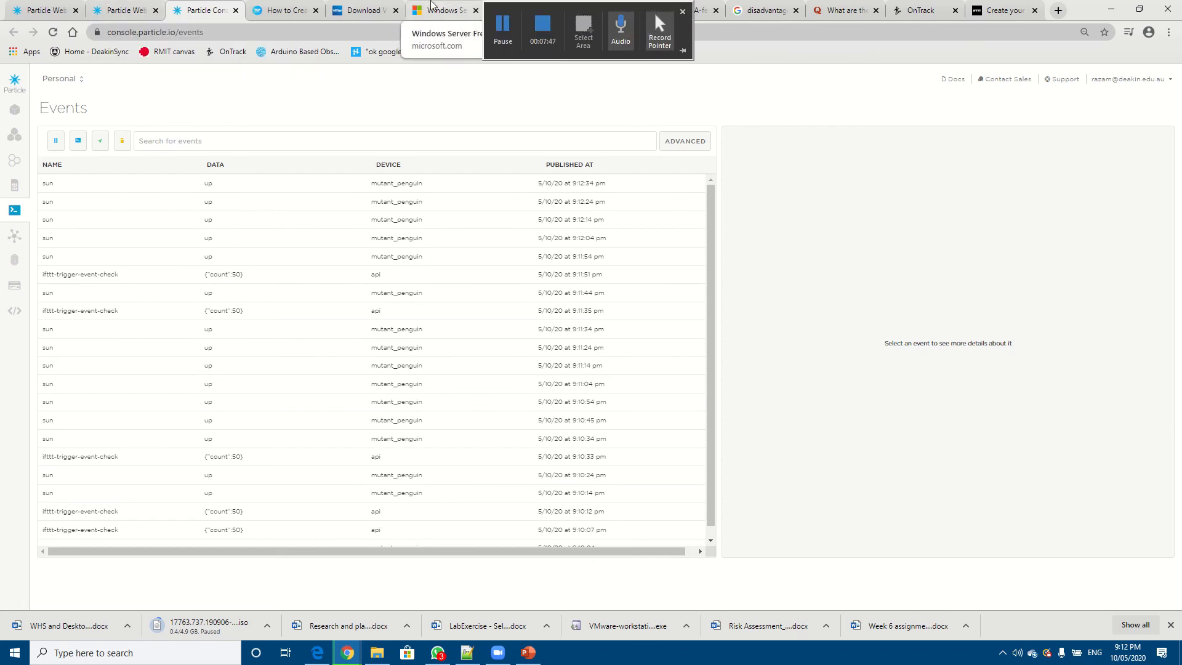
click(997, 8)
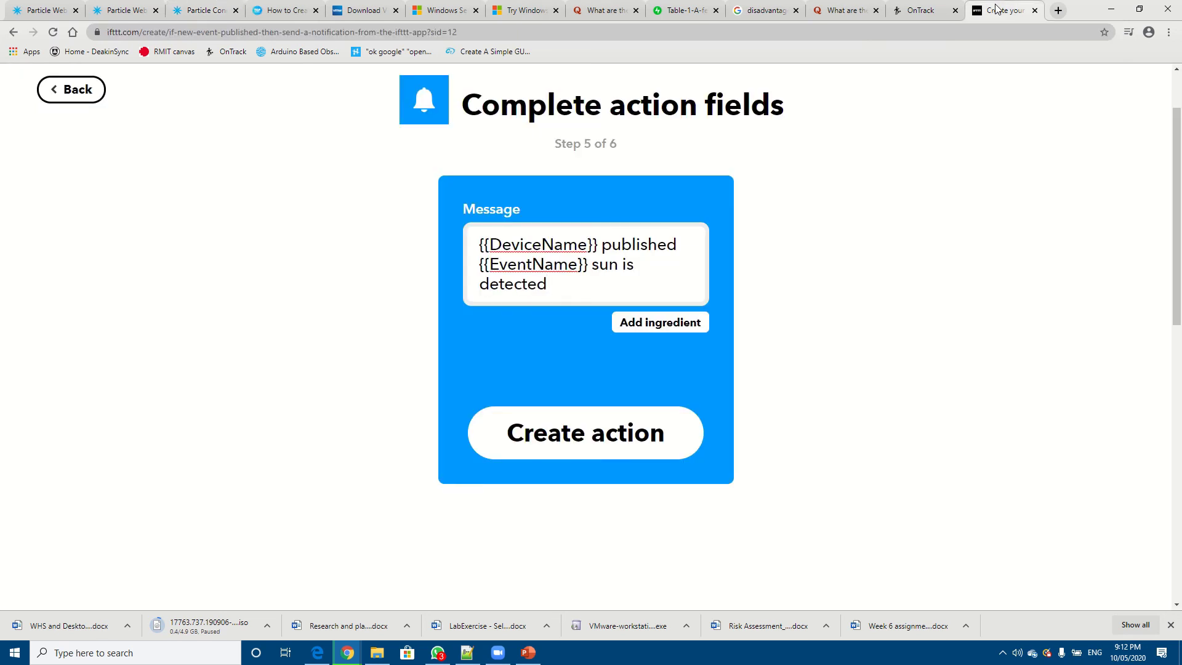